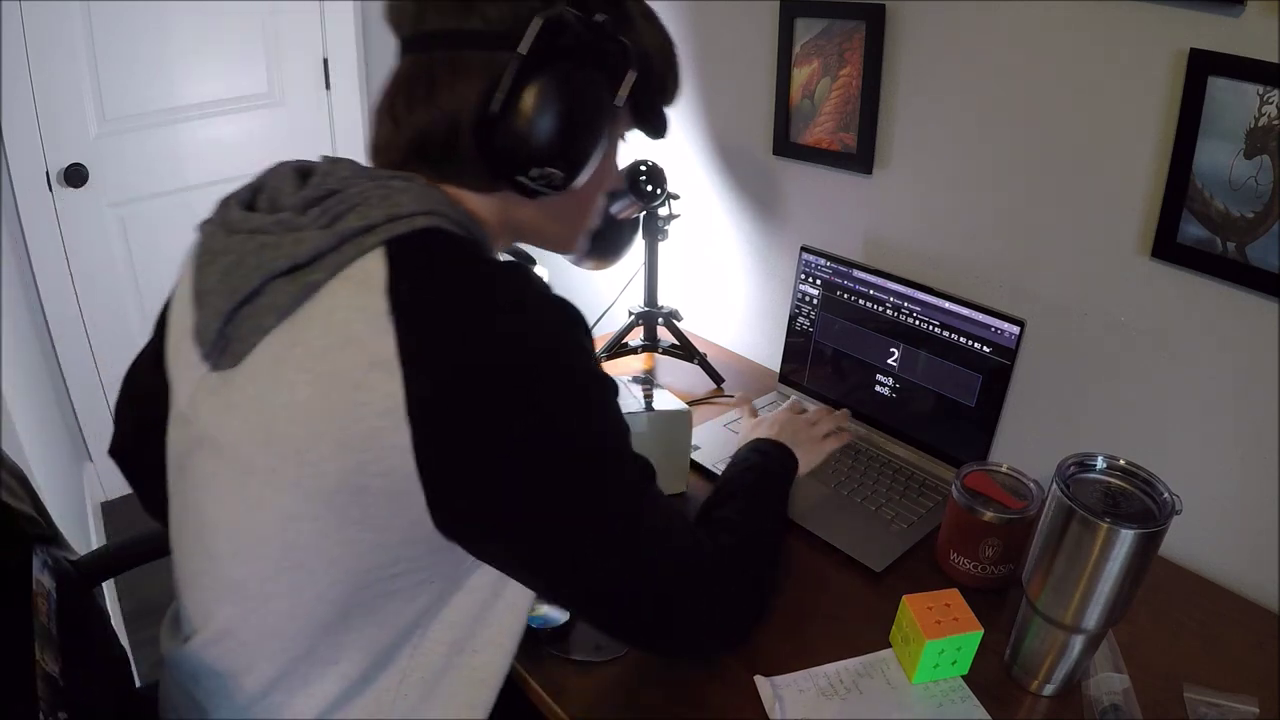
{"action": "type", "text": "084"}
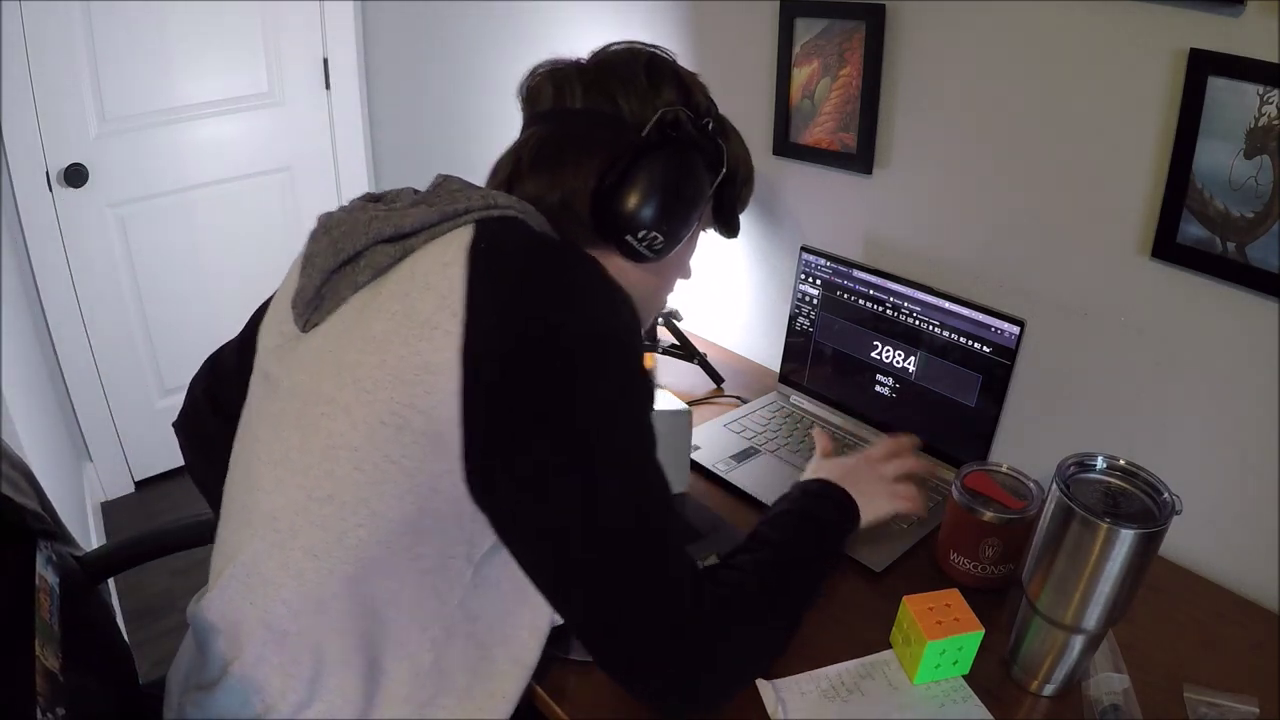